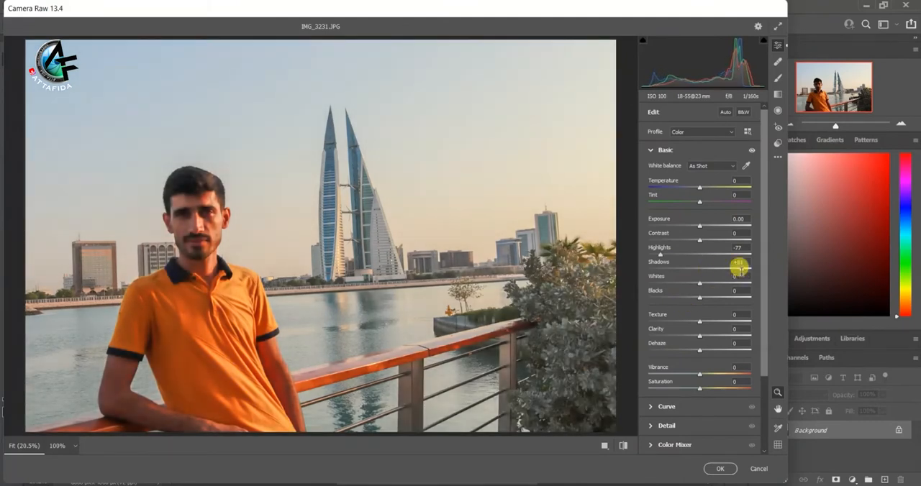
Step: Set the photo's Whites to -79 and open the tone curve settings
{"action": "left_click_drag", "start_coordinate": [699, 287], "coordinate": [659, 286]}
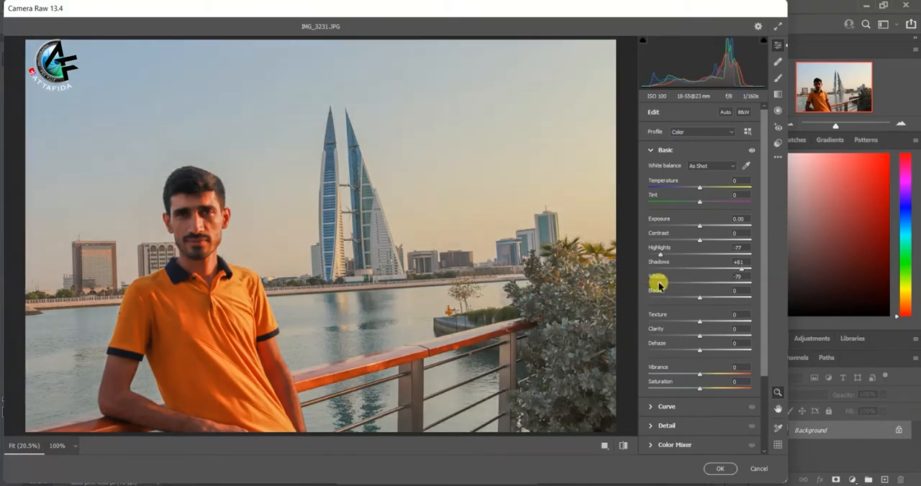
{"action": "scroll", "coordinate": [698, 394], "scroll_direction": "down", "scroll_amount": 1}
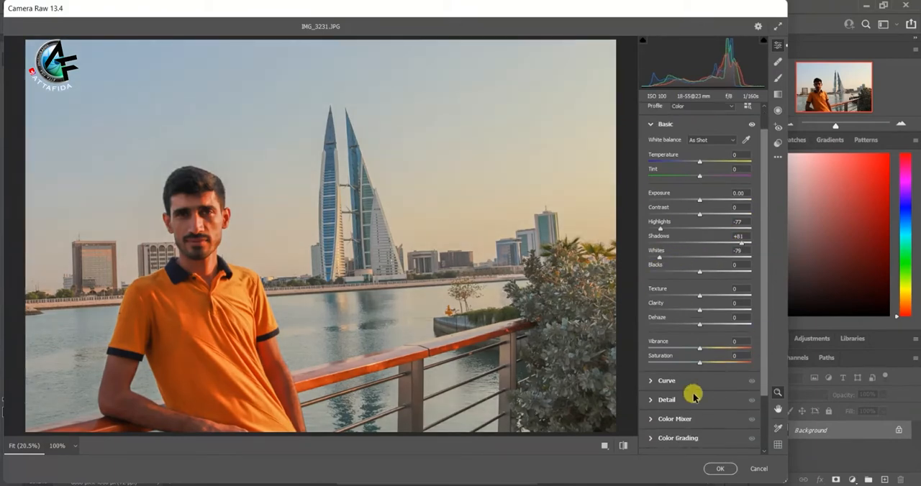
{"action": "left_click", "coordinate": [649, 381]}
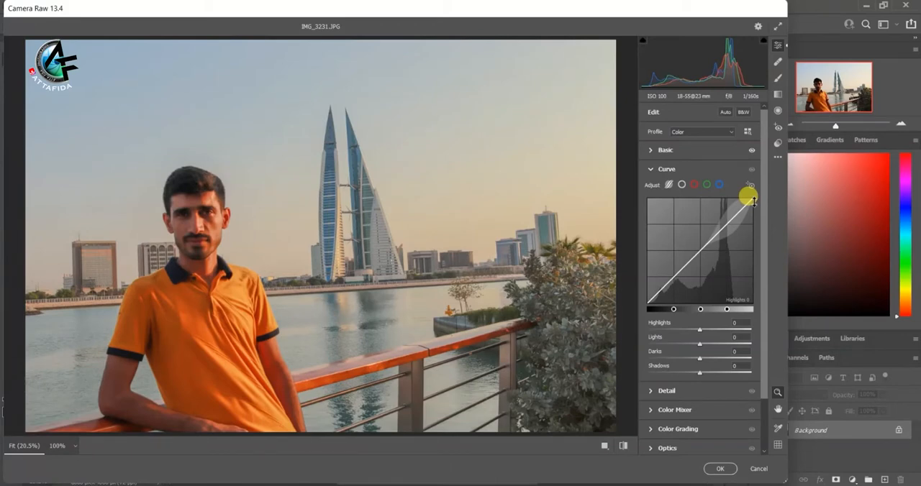
{"action": "left_click_drag", "start_coordinate": [753, 200], "coordinate": [728, 179]}
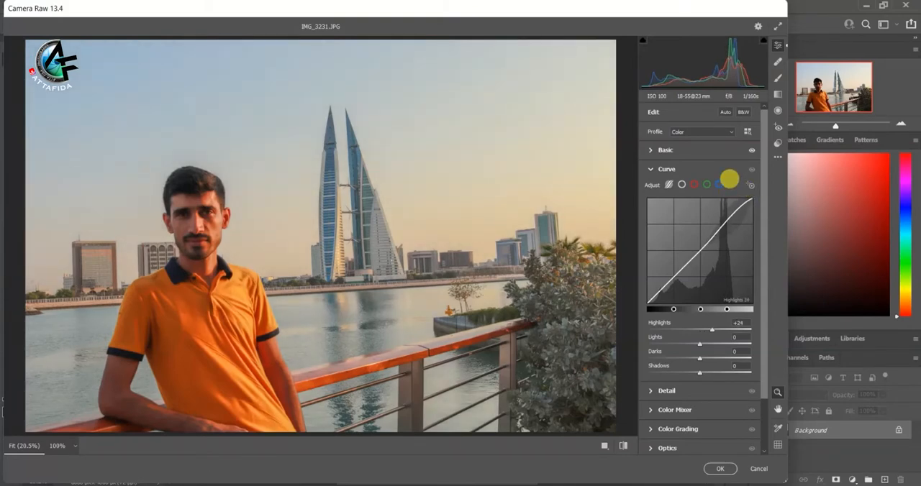
{"action": "left_click_drag", "start_coordinate": [729, 179], "coordinate": [717, 177]}
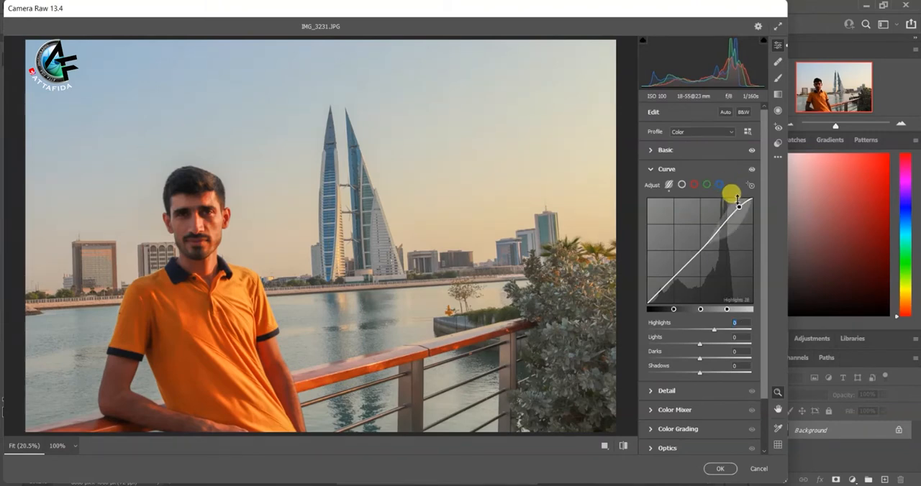
{"action": "double_click", "coordinate": [738, 201]}
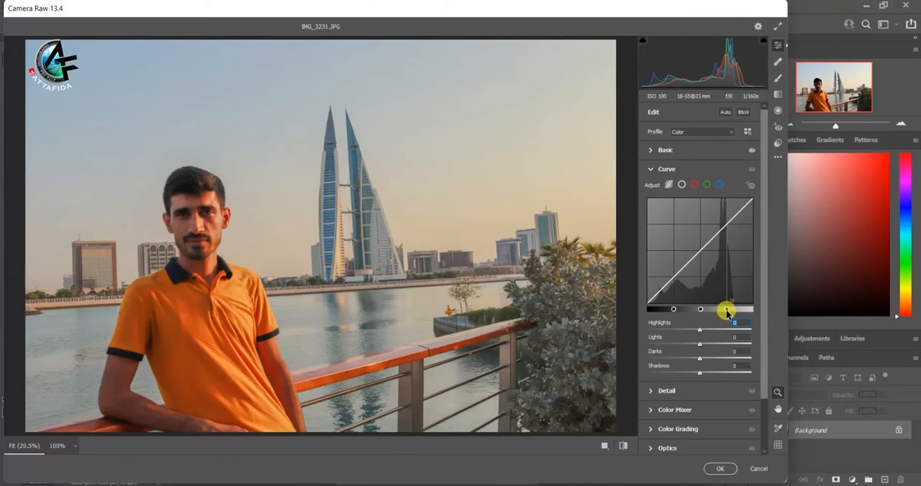
{"action": "left_click_drag", "start_coordinate": [727, 310], "coordinate": [734, 312]}
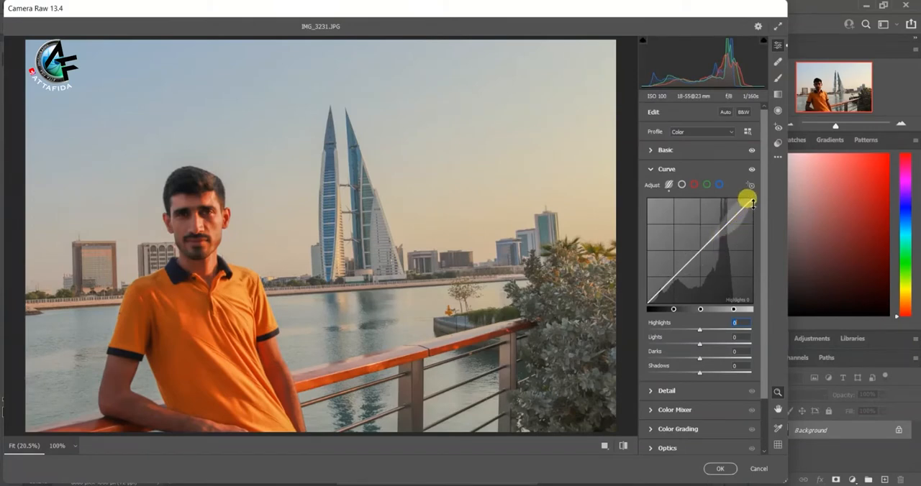
{"action": "left_click_drag", "start_coordinate": [751, 202], "coordinate": [710, 198]}
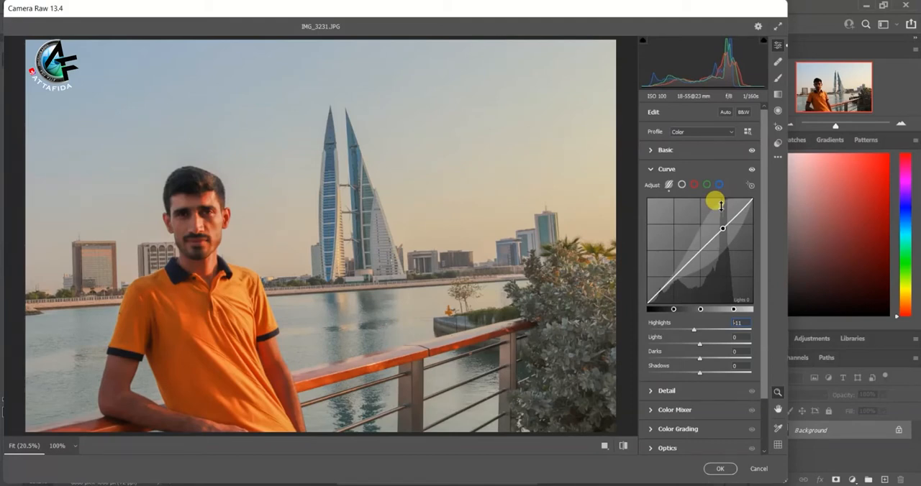
{"action": "key", "text": "ctrl+z"}
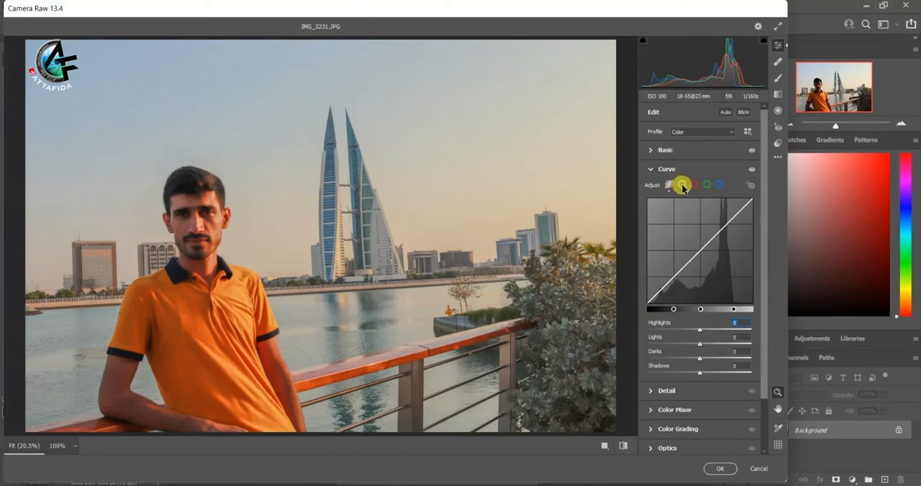
Step: Move the white endpoint of the point curve to input 222, output 254
{"action": "left_click", "coordinate": [679, 184]}
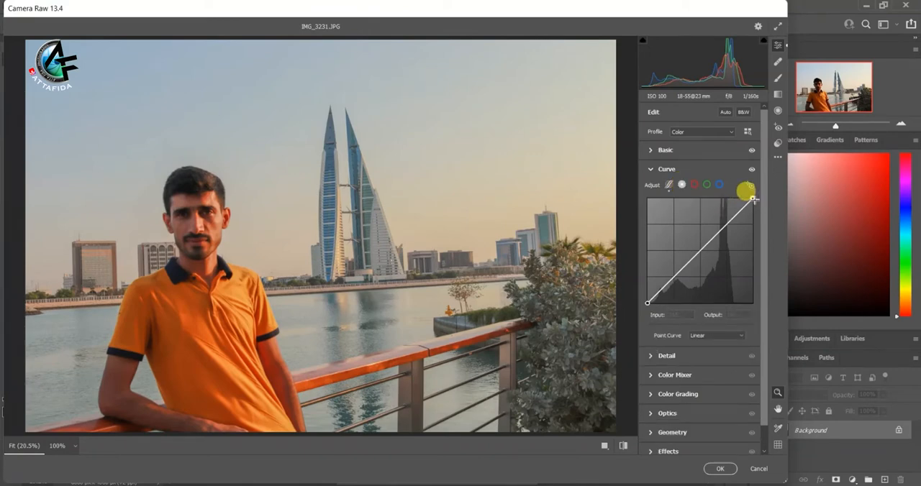
{"action": "left_click_drag", "start_coordinate": [745, 190], "coordinate": [730, 191]}
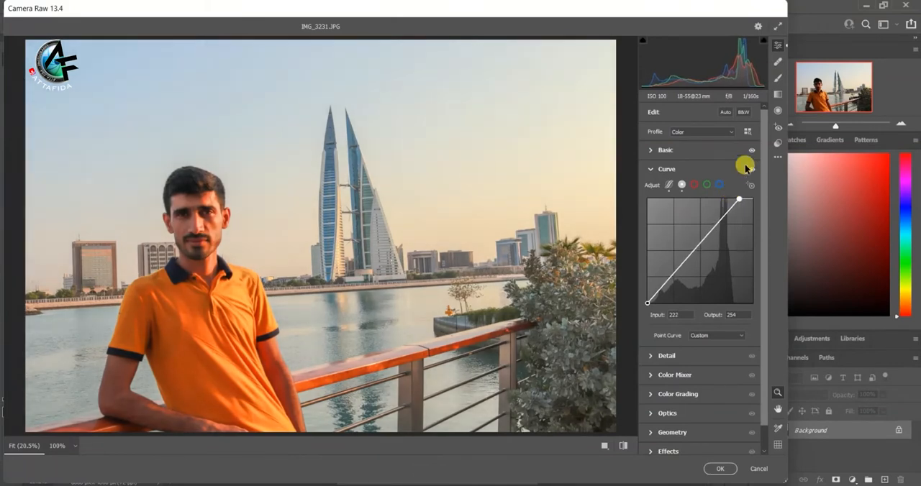
Step: Add a radial filter and centre its large ellipse on the man's collar, enclosing his head and torso
{"action": "left_click", "coordinate": [775, 115]}
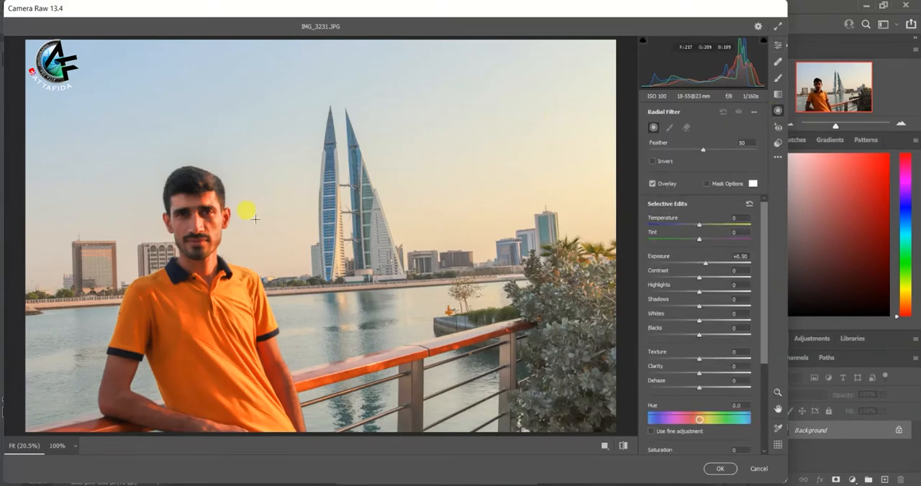
{"action": "left_click_drag", "start_coordinate": [154, 103], "coordinate": [252, 255]}
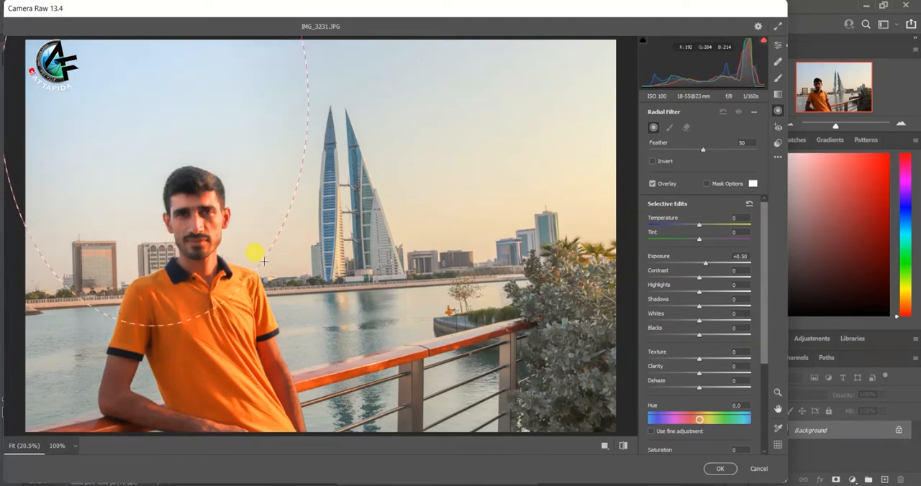
{"action": "left_click_drag", "start_coordinate": [155, 103], "coordinate": [207, 278]}
Step: Set the radial filter's Highlights to -21 and Saturation to -11, raise its Shadows, and apply the Camera Raw edits
{"action": "left_click_drag", "start_coordinate": [698, 292], "coordinate": [687, 295]}
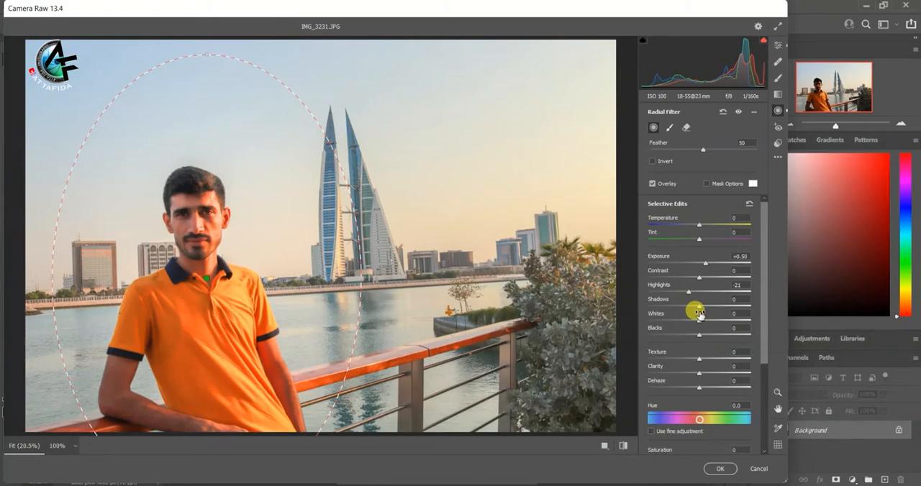
{"action": "left_click_drag", "start_coordinate": [702, 308], "coordinate": [716, 310]}
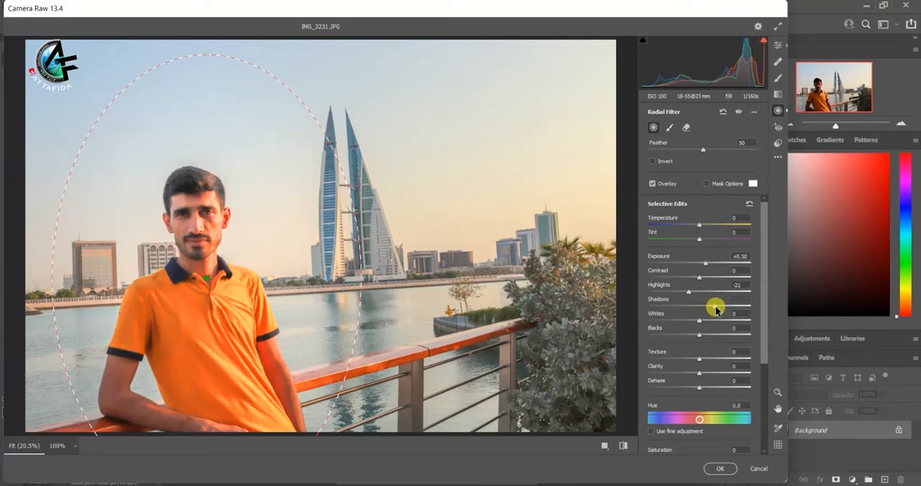
{"action": "left_click_drag", "start_coordinate": [717, 310], "coordinate": [723, 311]}
{"action": "left_click_drag", "start_coordinate": [766, 353], "coordinate": [767, 404]}
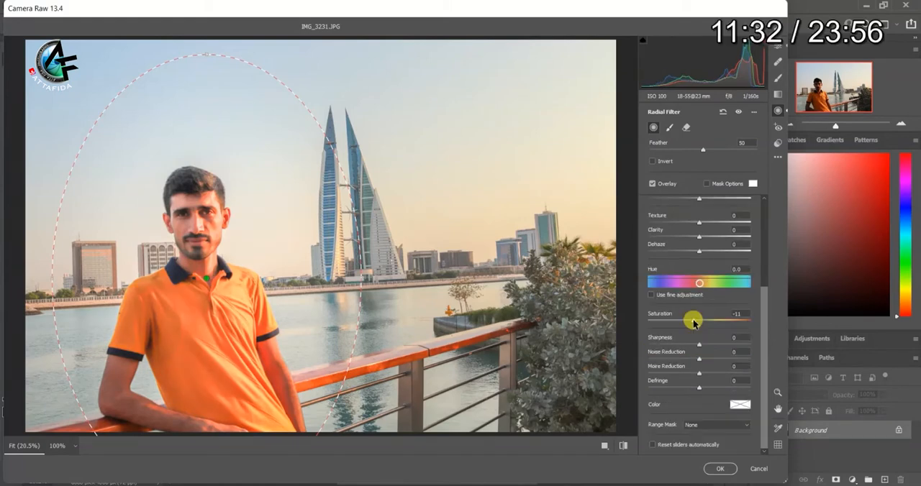
{"action": "left_click", "coordinate": [721, 469]}
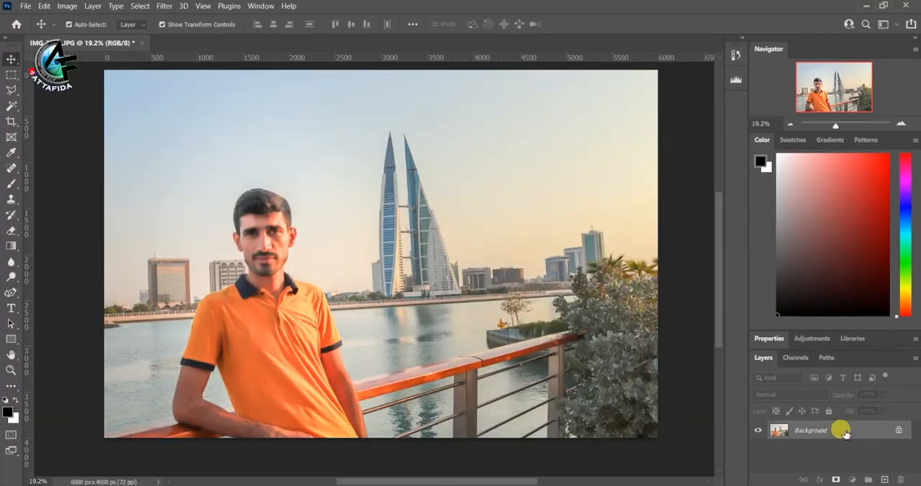
Step: Duplicate the Background layer and open the copy in the Camera Raw Filter
{"action": "left_click_drag", "start_coordinate": [844, 431], "coordinate": [884, 478]}
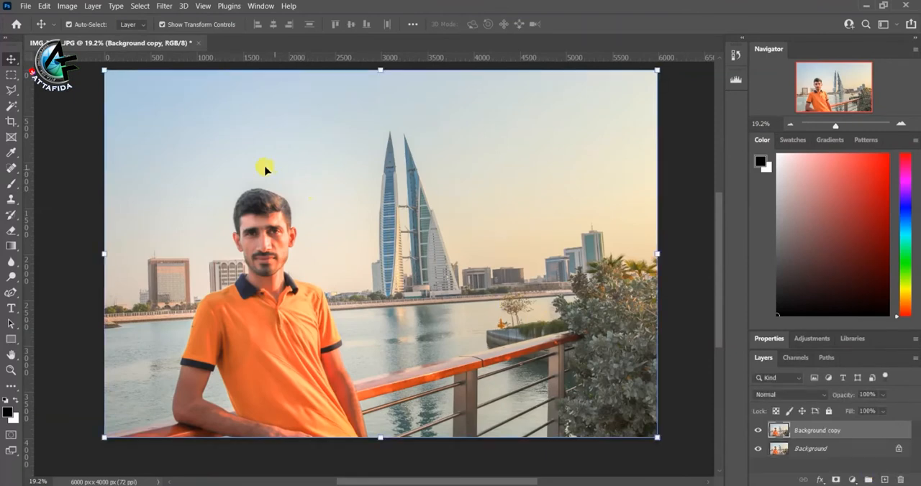
{"action": "left_click", "coordinate": [67, 6]}
{"action": "left_click", "coordinate": [144, 6]}
{"action": "mouse_move", "coordinate": [164, 7]}
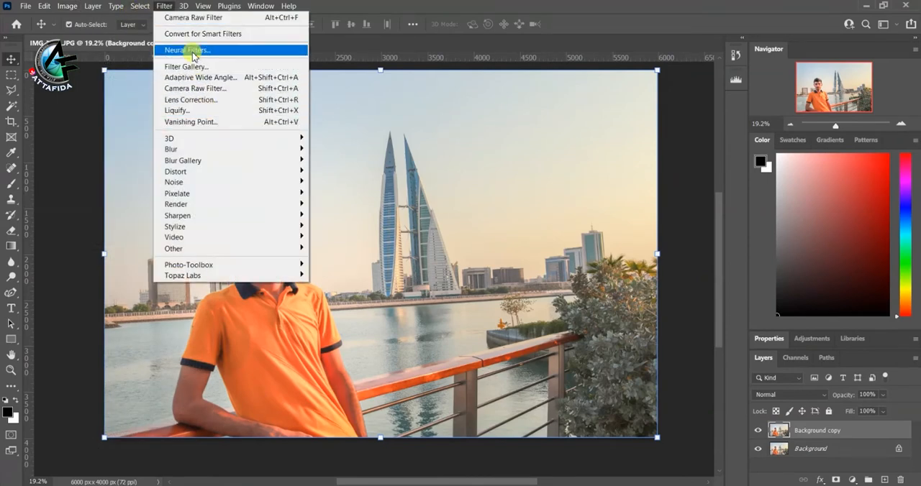
{"action": "left_click", "coordinate": [197, 91]}
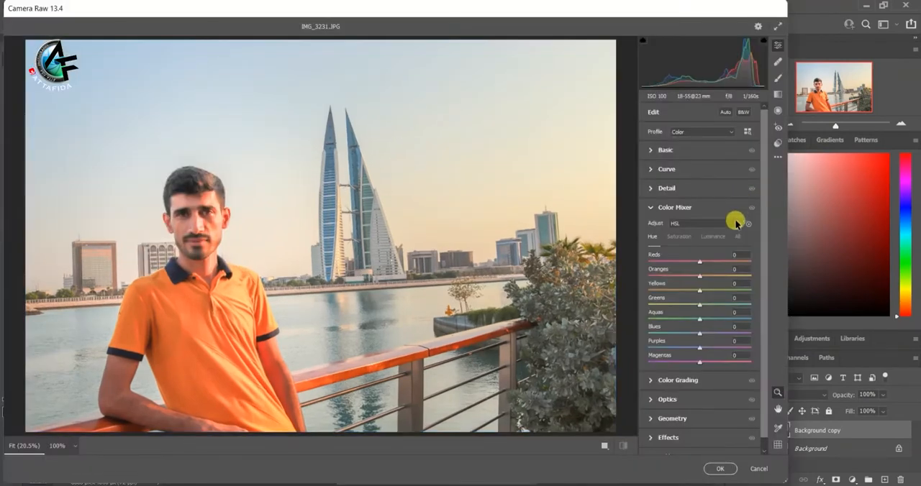
Step: Switch the Color Mixer to Color mode and set the yellow Saturation to +100 and Luminance to -20
{"action": "left_click", "coordinate": [736, 225]}
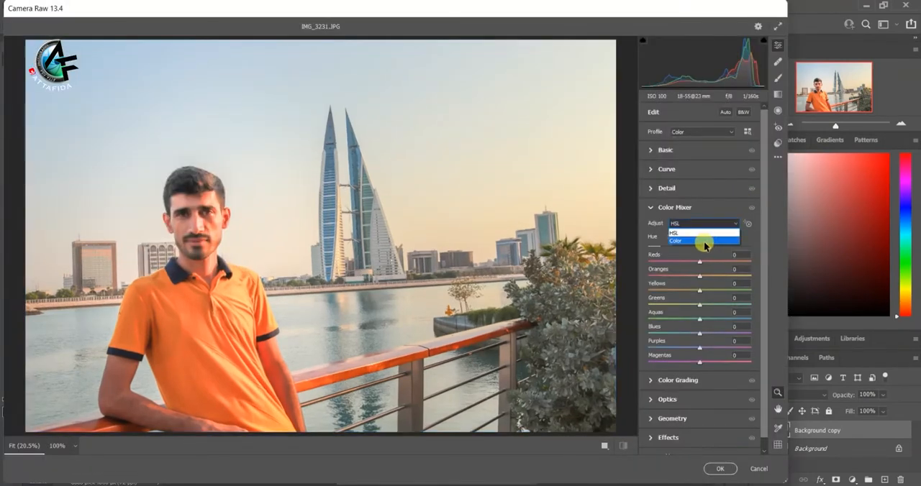
{"action": "left_click", "coordinate": [703, 241]}
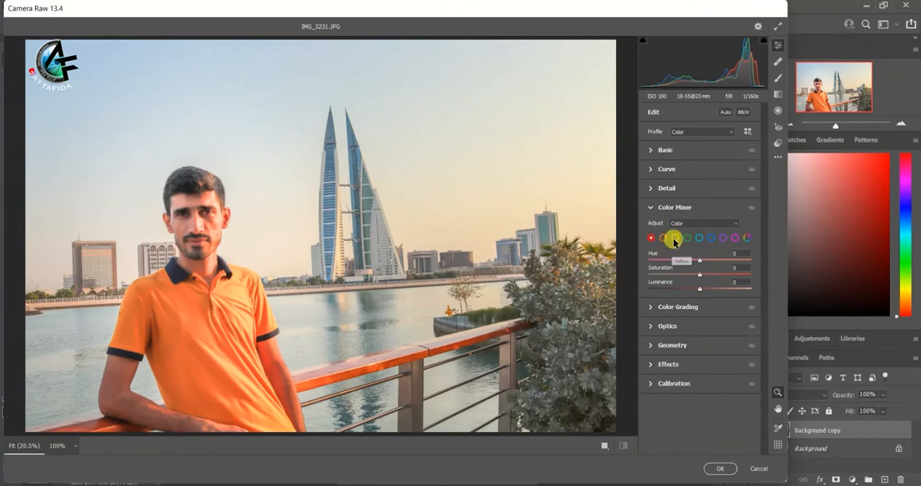
{"action": "left_click", "coordinate": [674, 241]}
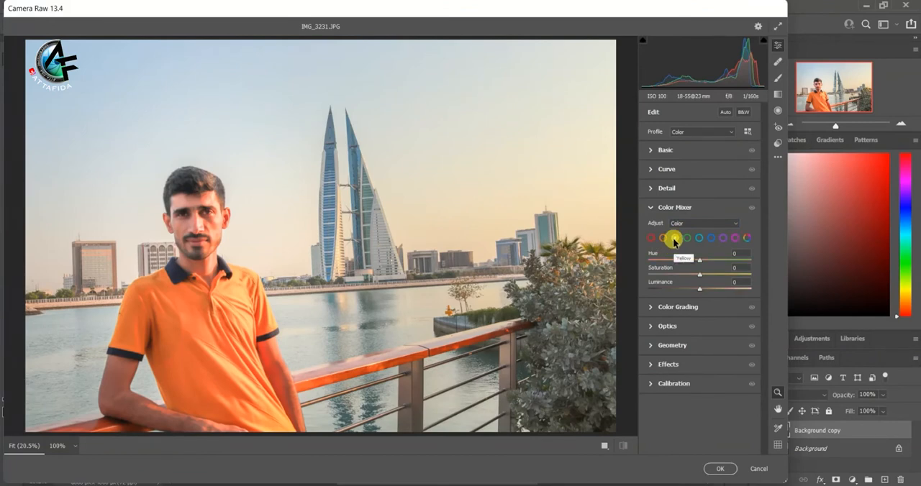
{"action": "mouse_move", "coordinate": [698, 277]}
{"action": "left_mouse_down"}
{"action": "mouse_move", "coordinate": [753, 290]}
{"action": "mouse_move", "coordinate": [678, 291]}
{"action": "mouse_move", "coordinate": [691, 293]}
{"action": "left_mouse_up"}
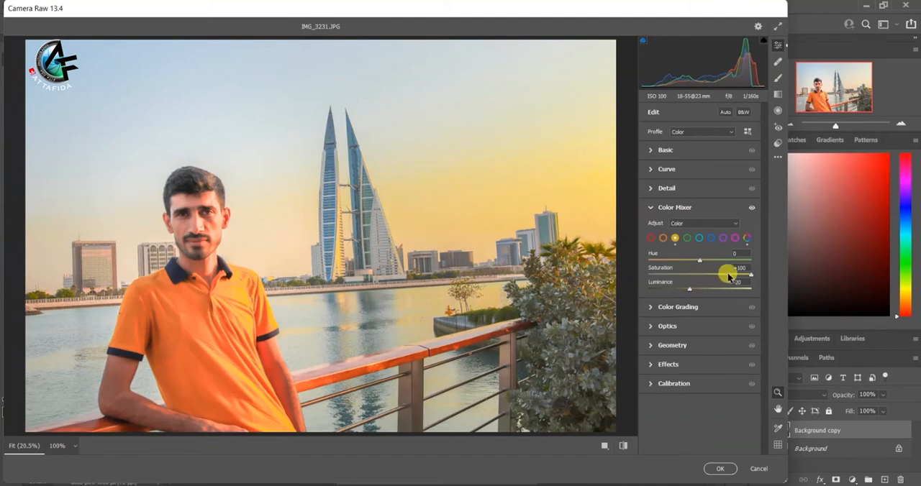
Step: Set the reds in the Color Mixer to Hue -15, Saturation +36 and Luminance +32
{"action": "left_click", "coordinate": [650, 238]}
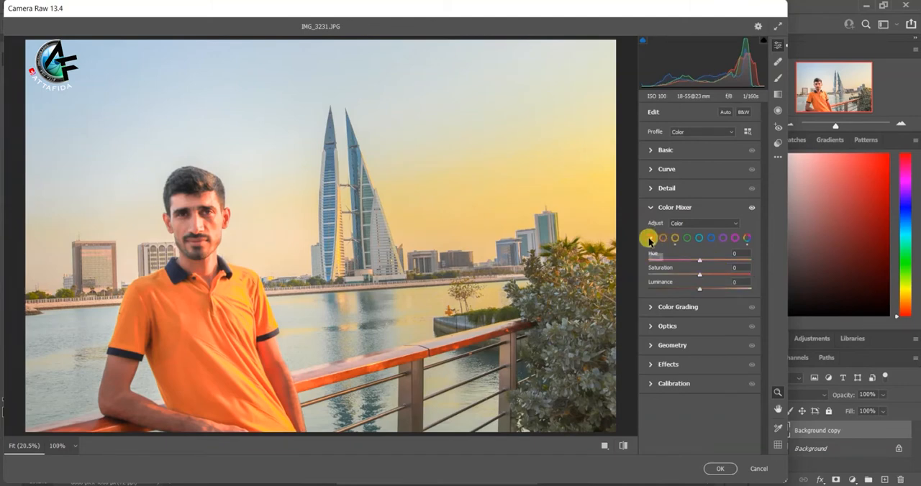
{"action": "left_click_drag", "start_coordinate": [692, 272], "coordinate": [720, 302]}
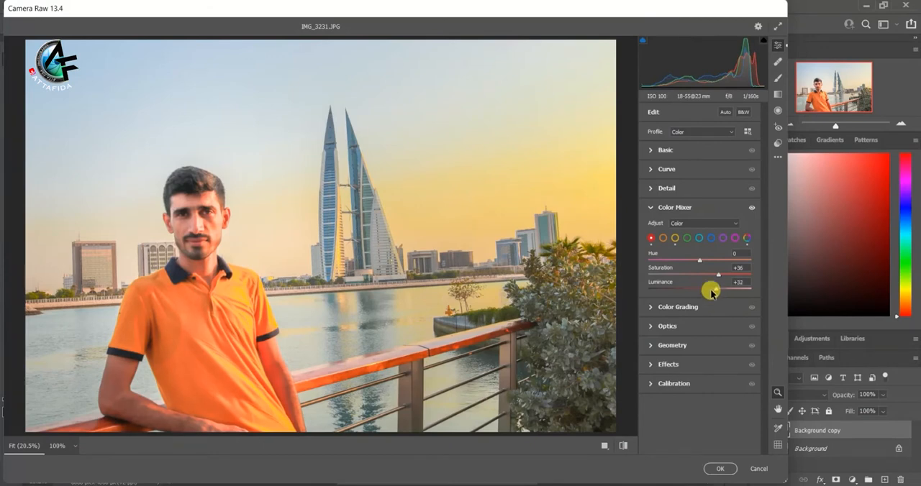
{"action": "left_click_drag", "start_coordinate": [700, 261], "coordinate": [693, 265]}
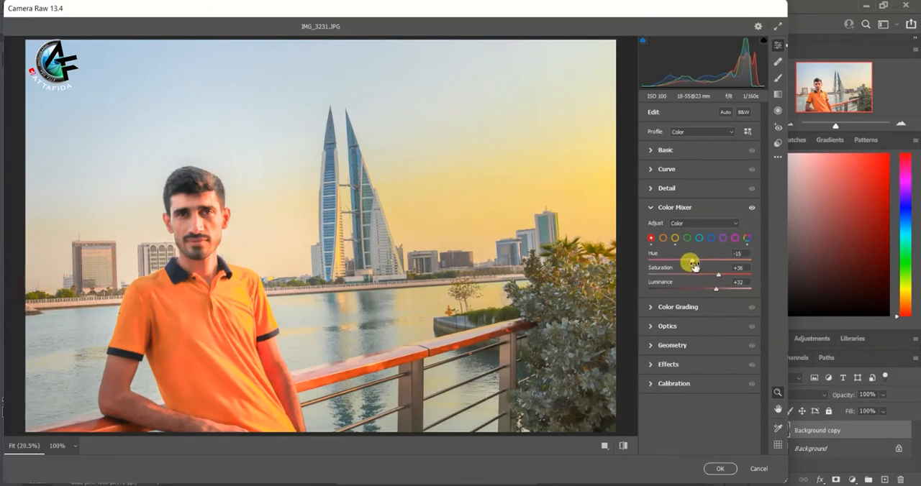
Step: Raise the Saturation of the oranges strongly and their Luminance slightly in the Color Mixer
{"action": "left_click", "coordinate": [663, 238]}
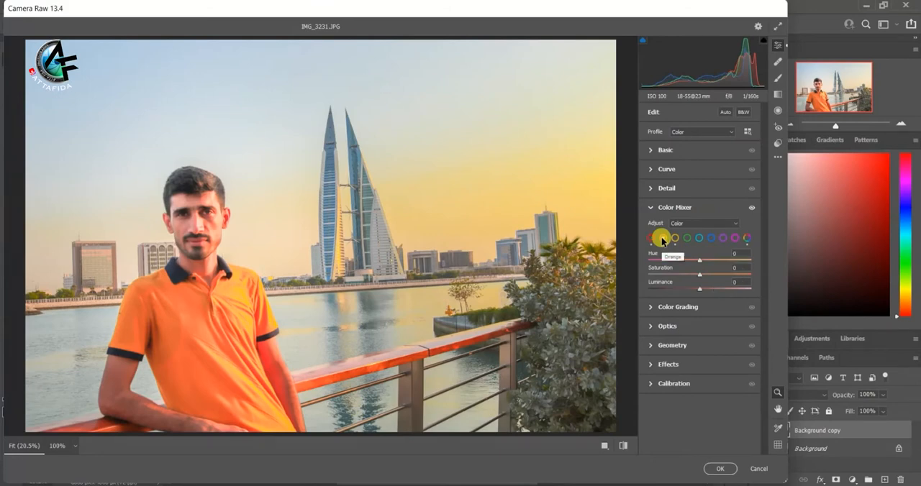
{"action": "left_click_drag", "start_coordinate": [700, 279], "coordinate": [724, 284]}
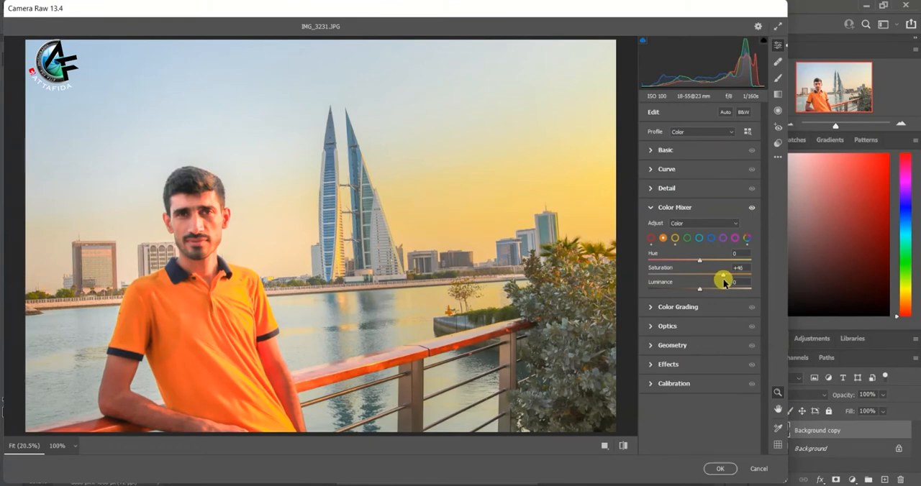
{"action": "left_click_drag", "start_coordinate": [724, 284], "coordinate": [728, 284]}
{"action": "left_click_drag", "start_coordinate": [702, 291], "coordinate": [707, 290]}
Step: Set the greens to Saturation +51 and Luminance -29, and shift their Hue toward yellow
{"action": "left_click", "coordinate": [686, 238]}
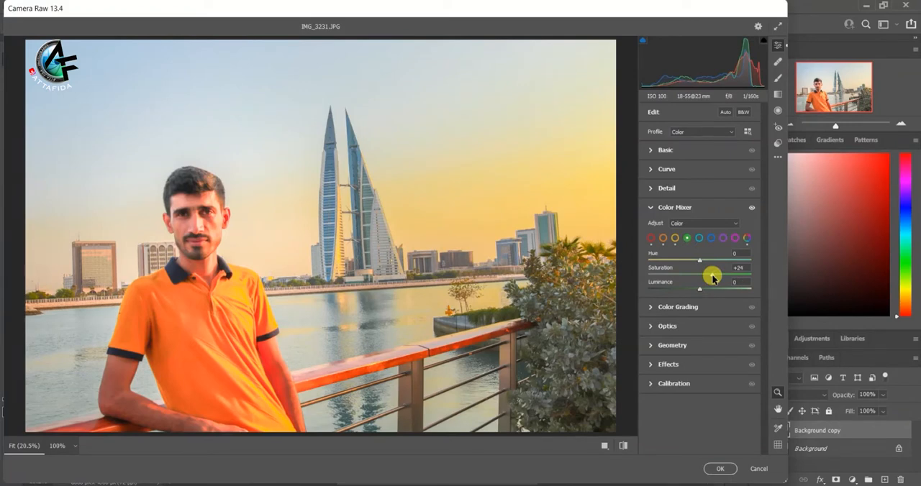
{"action": "left_click_drag", "start_coordinate": [713, 277], "coordinate": [726, 273]}
{"action": "mouse_move", "coordinate": [700, 292]}
{"action": "left_mouse_down"}
{"action": "mouse_move", "coordinate": [713, 290]}
{"action": "mouse_move", "coordinate": [685, 291]}
{"action": "left_mouse_up"}
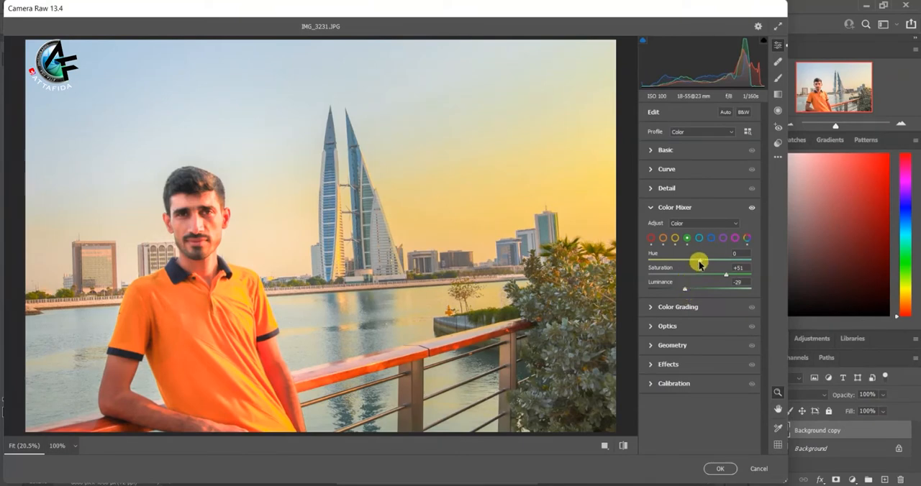
{"action": "mouse_move", "coordinate": [700, 263]}
{"action": "left_mouse_down"}
{"action": "mouse_move", "coordinate": [708, 263]}
{"action": "mouse_move", "coordinate": [684, 265]}
{"action": "left_mouse_up"}
Step: Set the aquas in the Color Mixer to Saturation +53 and Luminance +30
{"action": "left_click", "coordinate": [697, 239]}
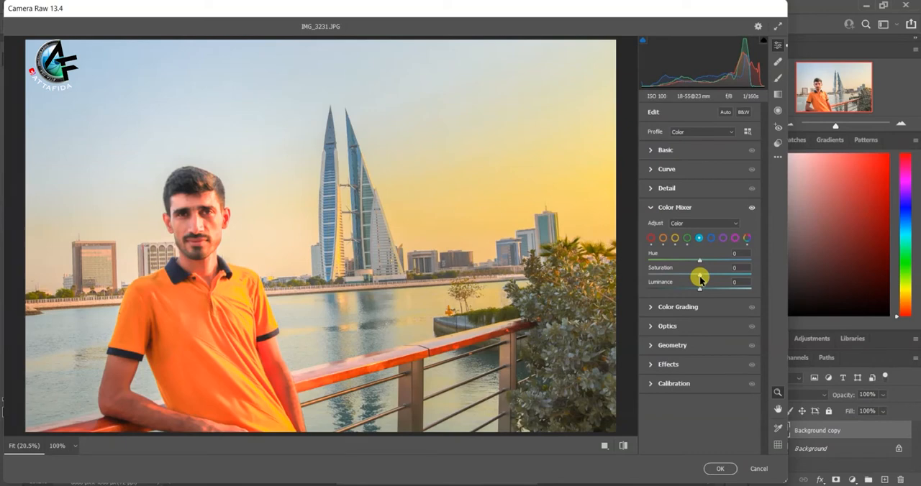
{"action": "left_click_drag", "start_coordinate": [700, 280], "coordinate": [728, 282]}
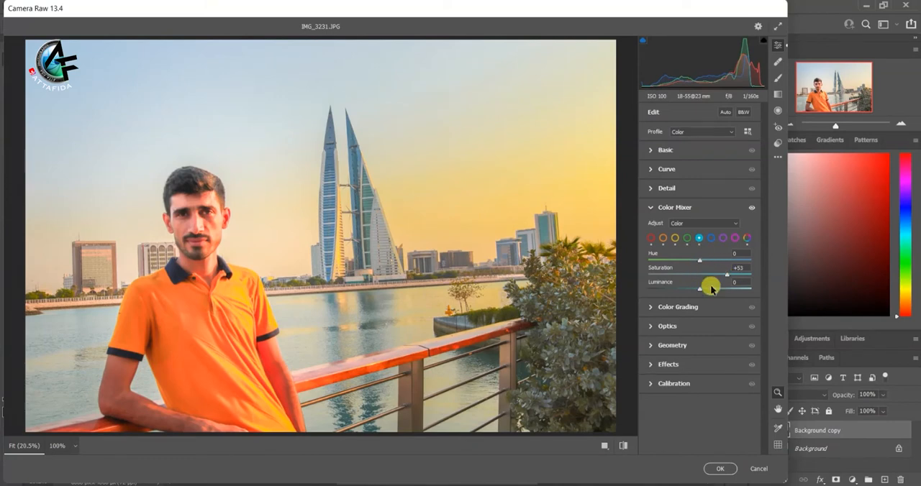
{"action": "left_click_drag", "start_coordinate": [700, 291], "coordinate": [715, 294]}
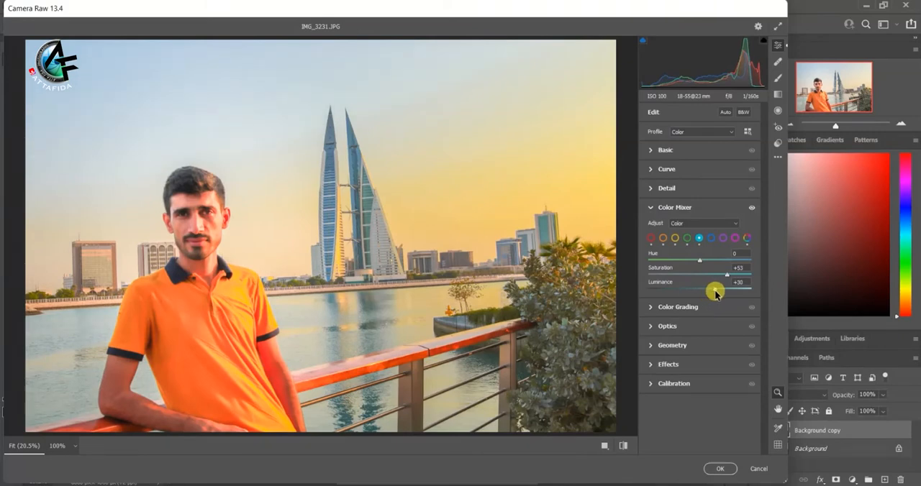
Step: Set the blues in the Color Mixer to Saturation +85 and Luminance +7
{"action": "left_click", "coordinate": [712, 239]}
{"action": "left_click_drag", "start_coordinate": [699, 274], "coordinate": [703, 293]}
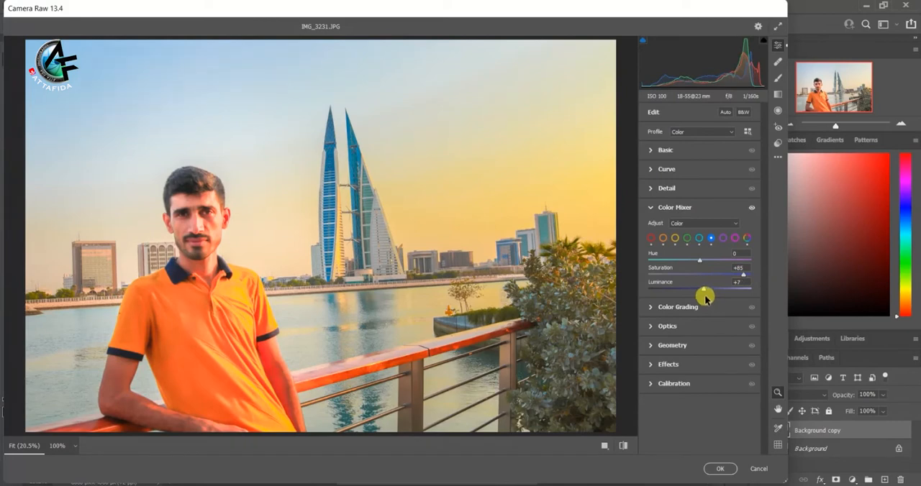
Step: Set the purples in the Color Mixer to Saturation +47 and Luminance +30, and the magentas to Saturation +49
{"action": "left_click", "coordinate": [724, 238]}
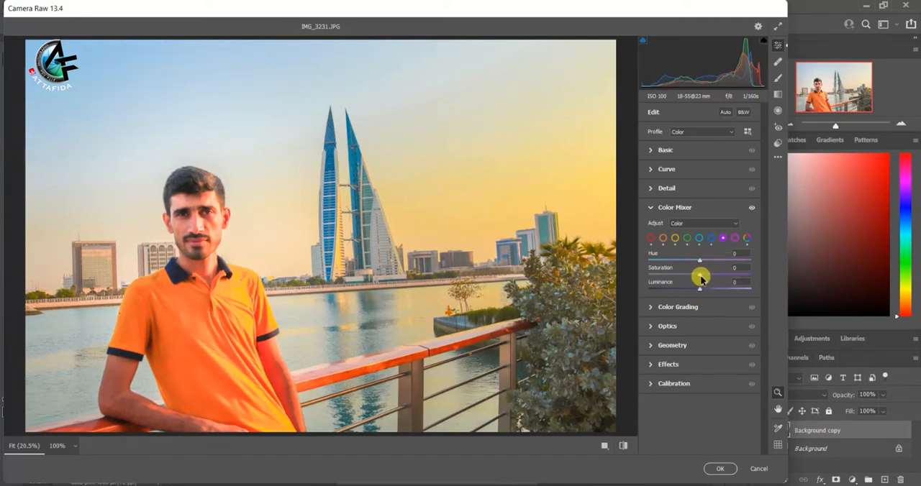
{"action": "left_click_drag", "start_coordinate": [701, 279], "coordinate": [716, 296]}
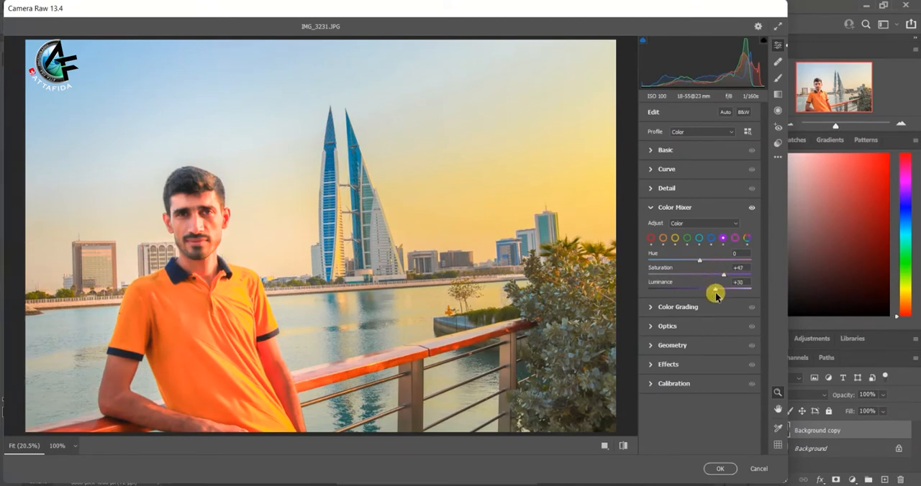
{"action": "left_click", "coordinate": [734, 238]}
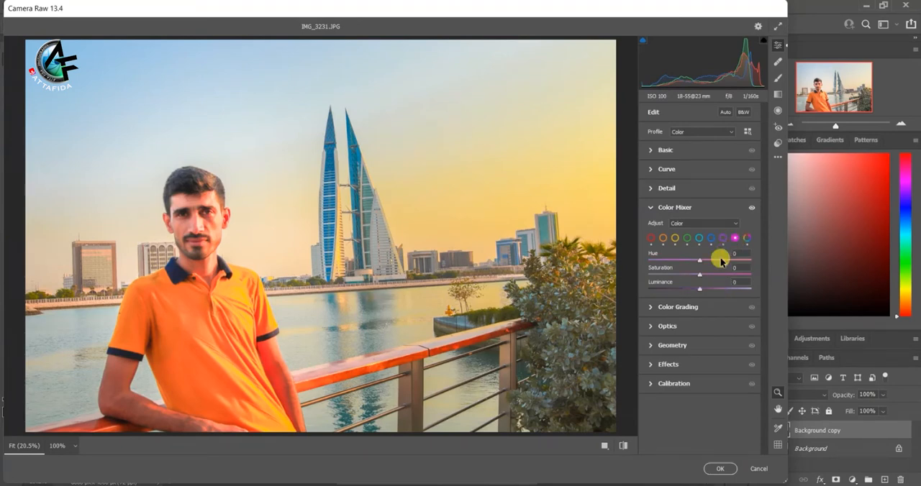
{"action": "left_click_drag", "start_coordinate": [701, 273], "coordinate": [734, 279]}
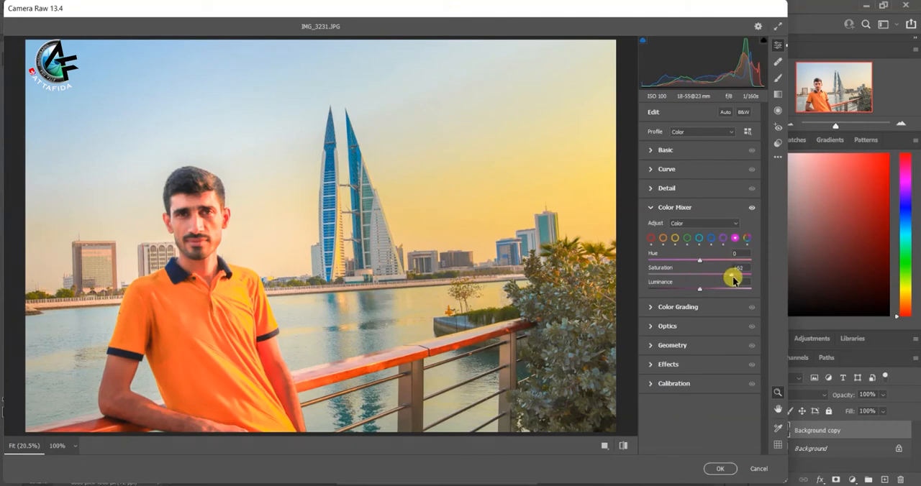
{"action": "mouse_move", "coordinate": [733, 279]}
{"action": "left_mouse_down"}
{"action": "mouse_move", "coordinate": [682, 278]}
{"action": "mouse_move", "coordinate": [728, 283]}
{"action": "left_mouse_up"}
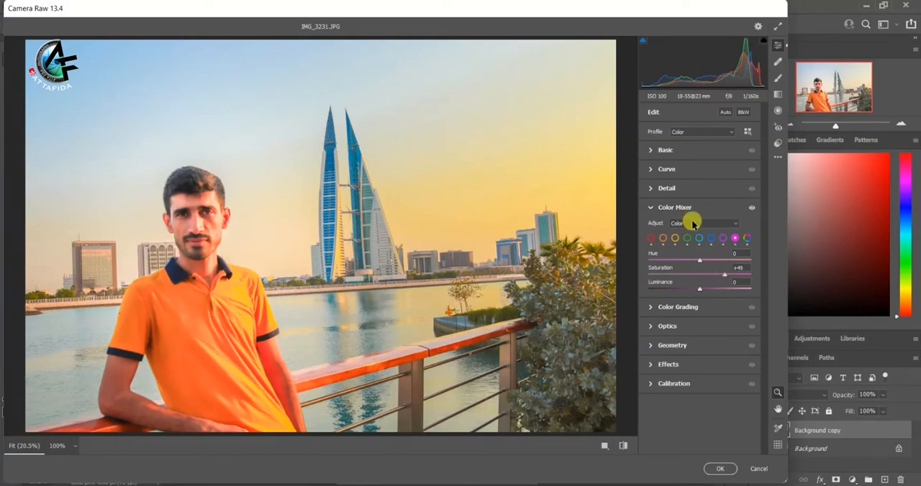
Step: Set the Basic tones to Highlights -41, Whites +47 and Blacks -26, and apply the Camera Raw Filter
{"action": "left_click", "coordinate": [657, 151]}
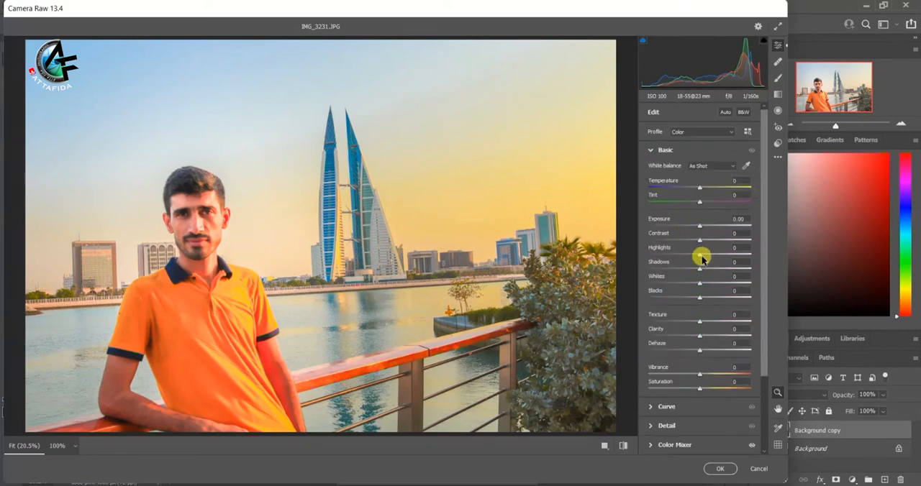
{"action": "left_click_drag", "start_coordinate": [699, 255], "coordinate": [679, 256]}
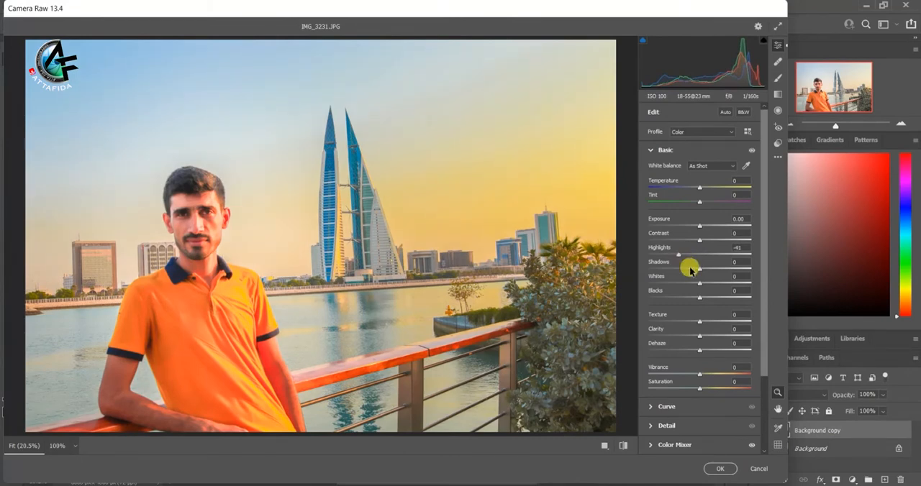
{"action": "left_click_drag", "start_coordinate": [699, 284], "coordinate": [726, 290]}
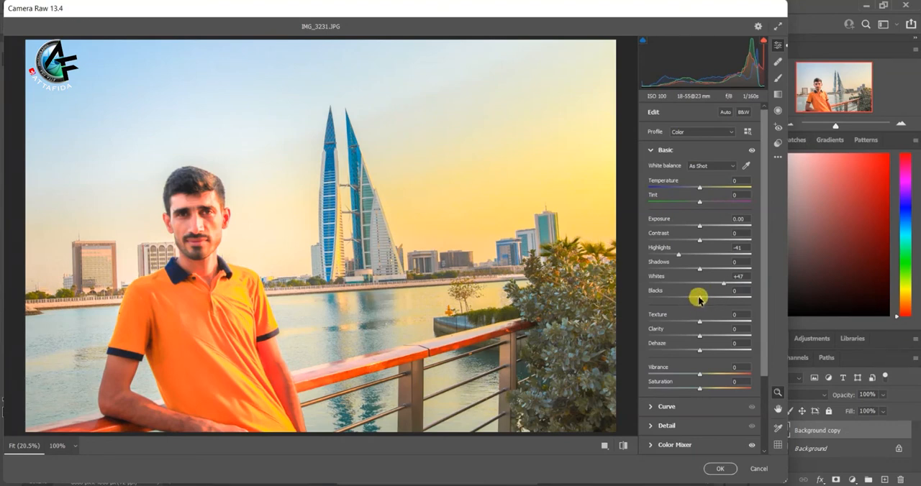
{"action": "mouse_move", "coordinate": [699, 300]}
{"action": "left_mouse_down"}
{"action": "mouse_move", "coordinate": [678, 300]}
{"action": "mouse_move", "coordinate": [697, 302]}
{"action": "mouse_move", "coordinate": [685, 303]}
{"action": "left_mouse_up"}
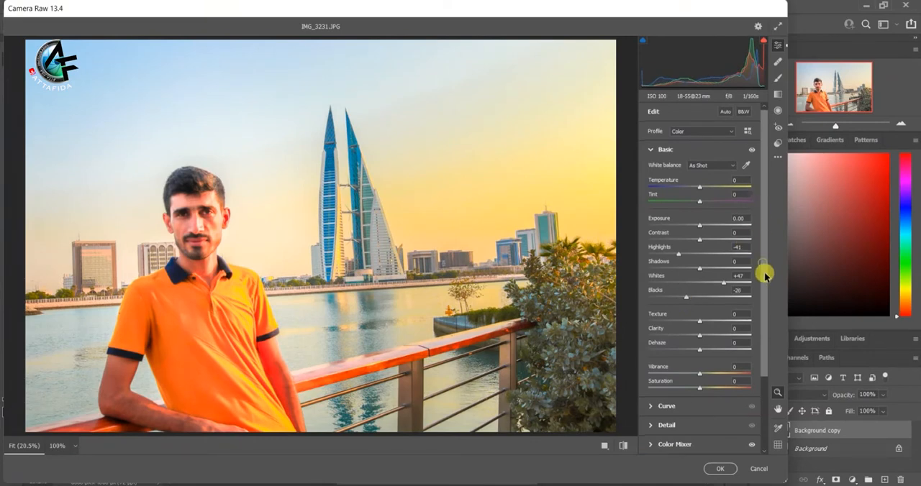
{"action": "scroll", "coordinate": [765, 302], "scroll_direction": "down", "scroll_amount": 3}
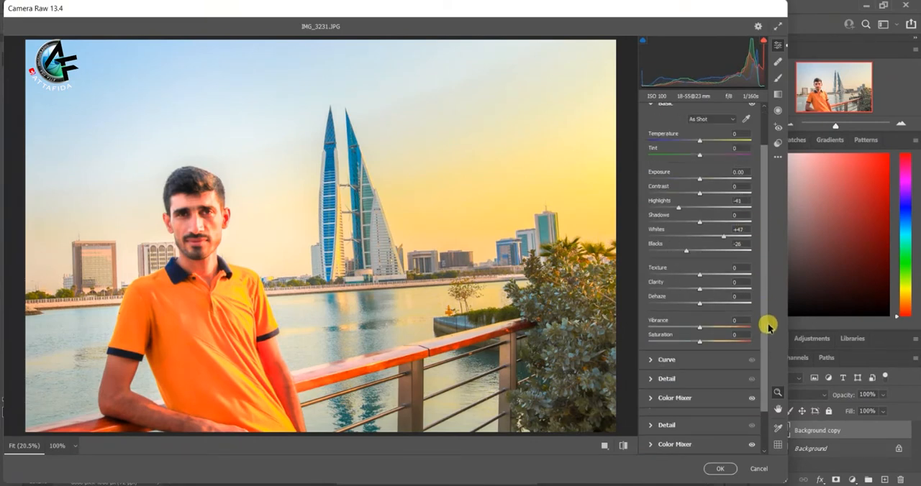
{"action": "left_click", "coordinate": [719, 469]}
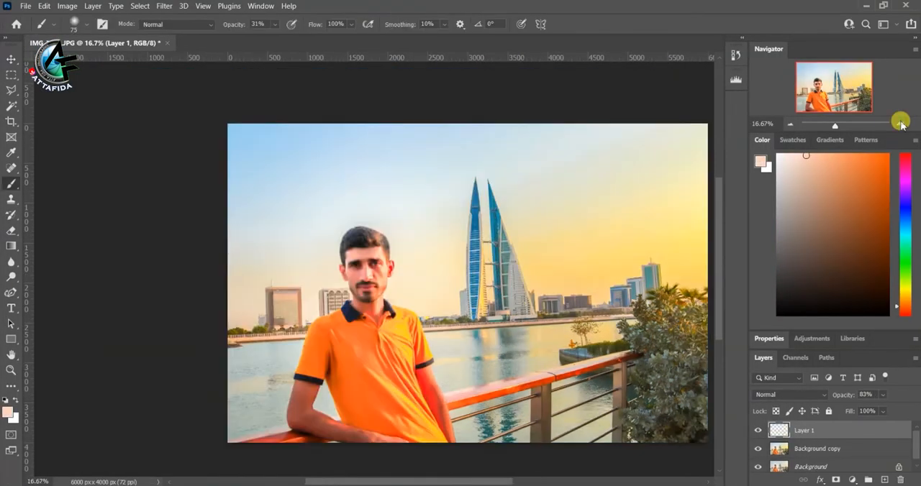
Step: Sample a skin tone from the man's forehead as the brush colour for painting on Layer 1
{"action": "left_click", "coordinate": [900, 121]}
{"action": "left_click", "coordinate": [900, 123]}
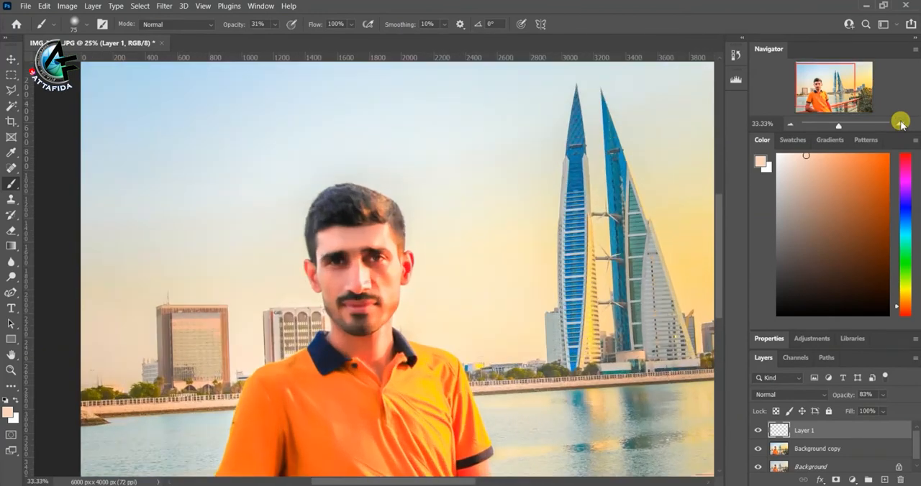
{"action": "left_click", "coordinate": [901, 123]}
{"action": "left_click", "coordinate": [901, 123]}
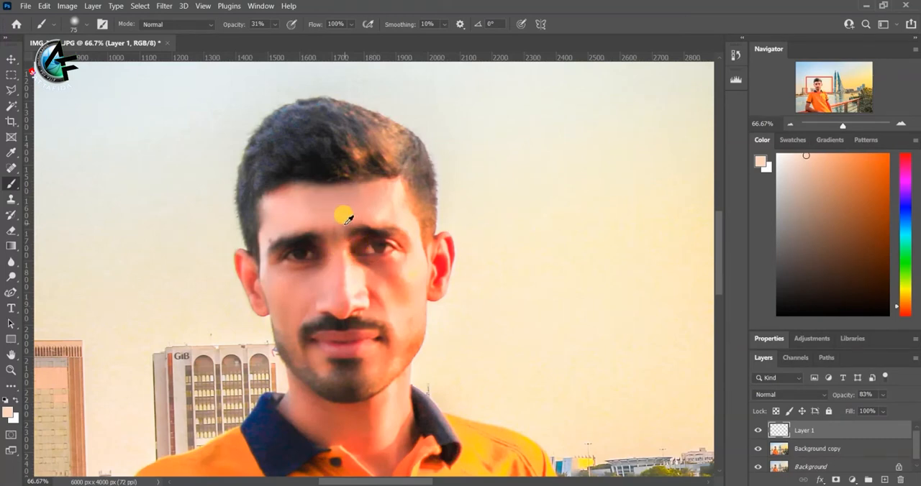
{"action": "left_click", "coordinate": [324, 203], "text": "alt"}
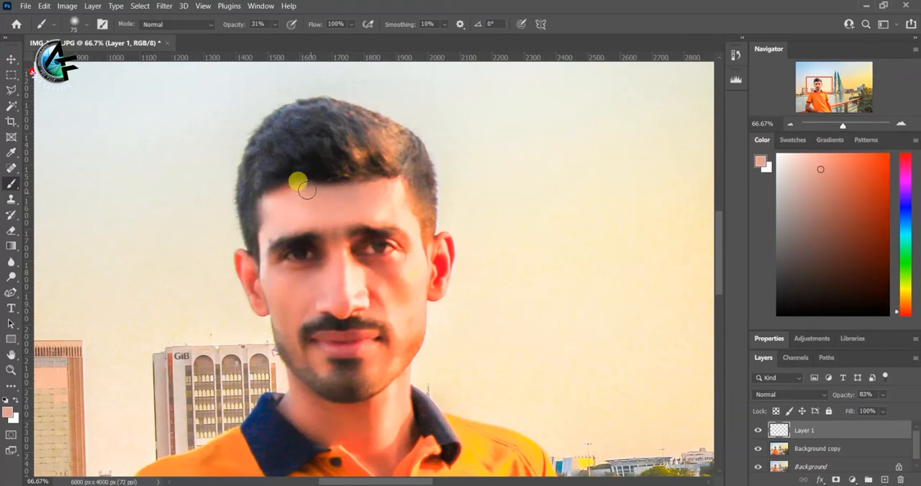